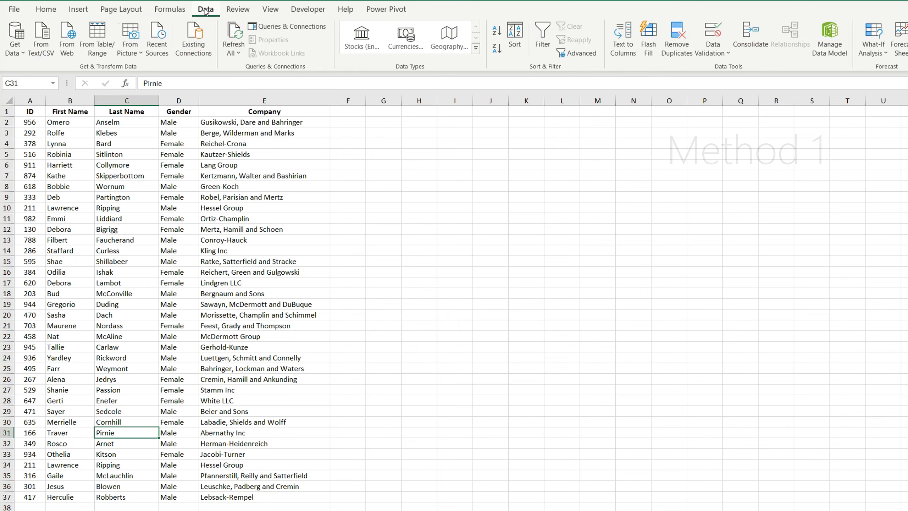
- Remove duplicate records from the table, comparing only the ID column and treating the first row as headers
click(678, 55)
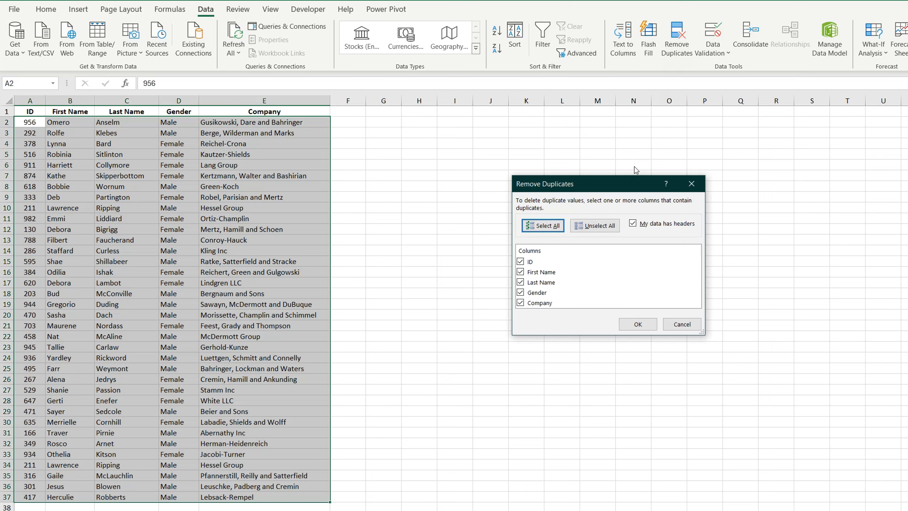
click(595, 225)
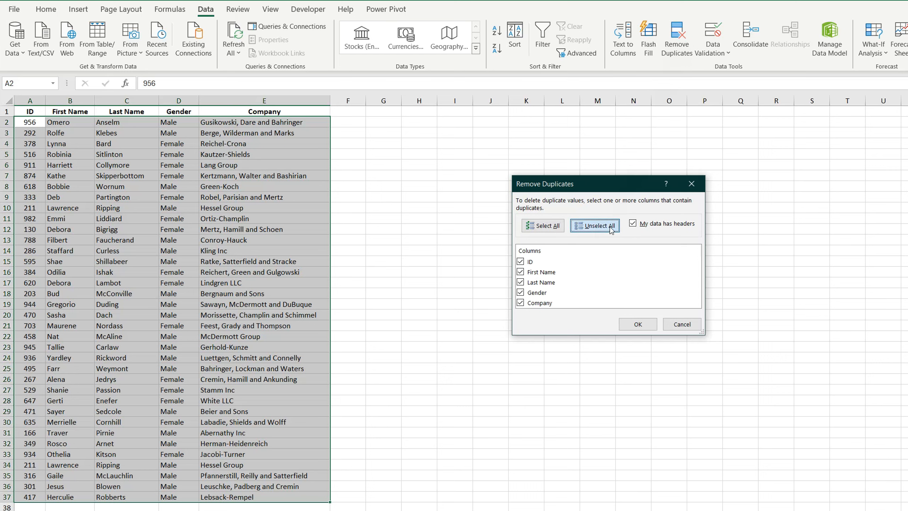
click(522, 262)
click(631, 322)
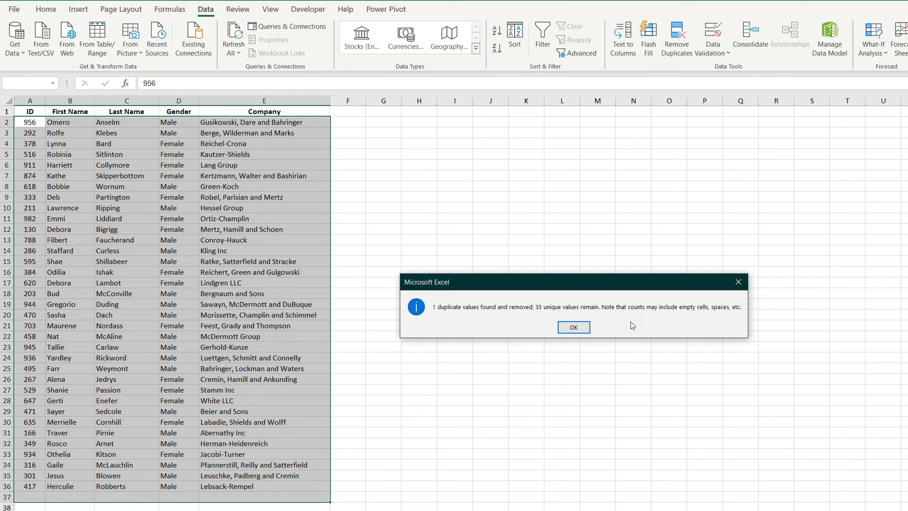
click(581, 326)
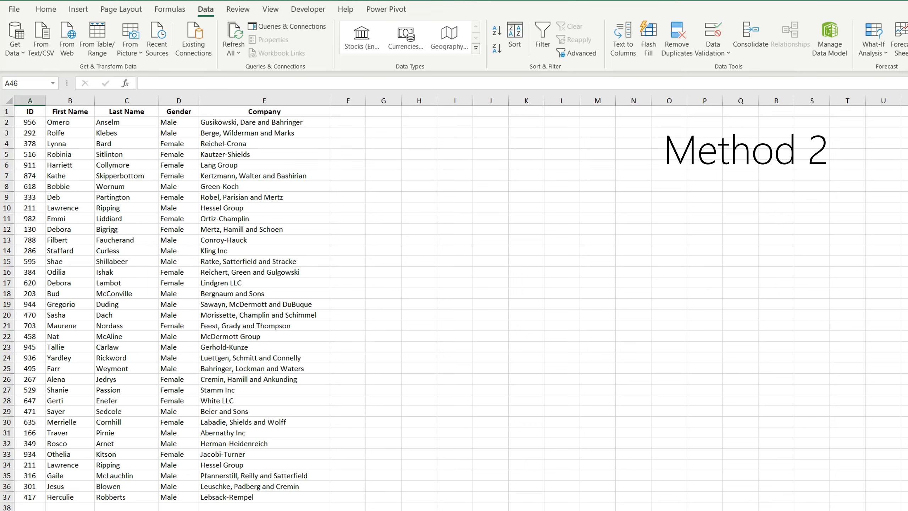
- Add a Duplicate Values conditional formatting rule to the whole ID column
click(39, 97)
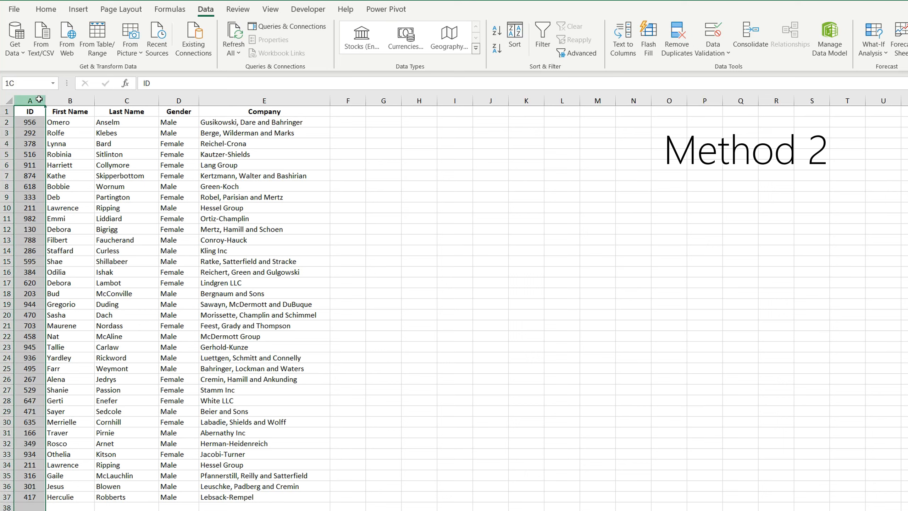
click(46, 9)
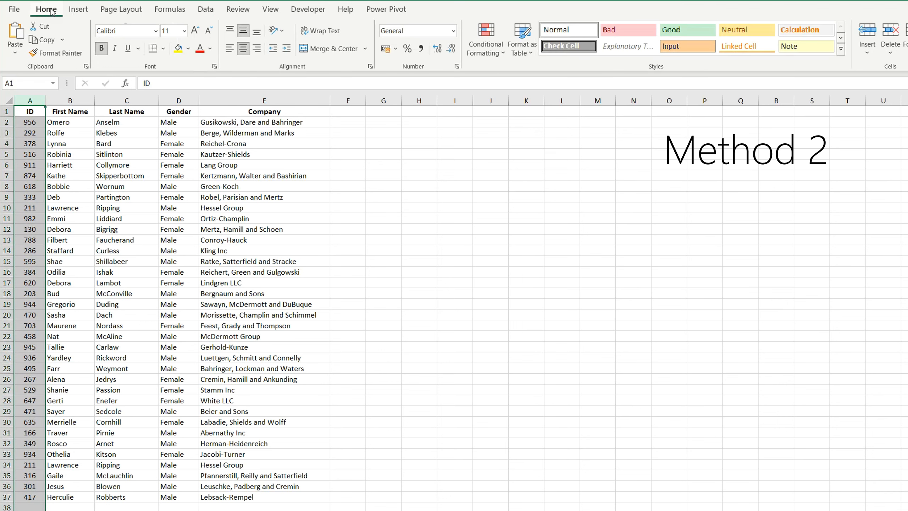
click(504, 51)
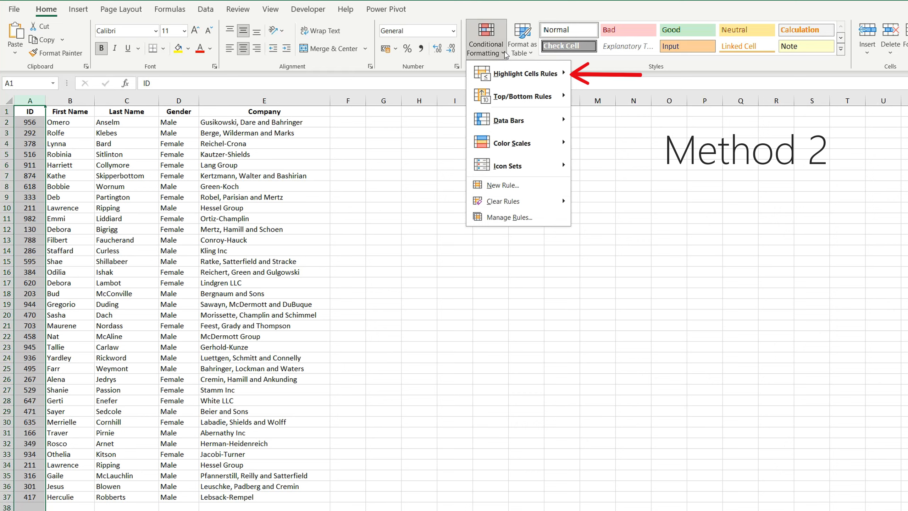
mouse_move(529, 74)
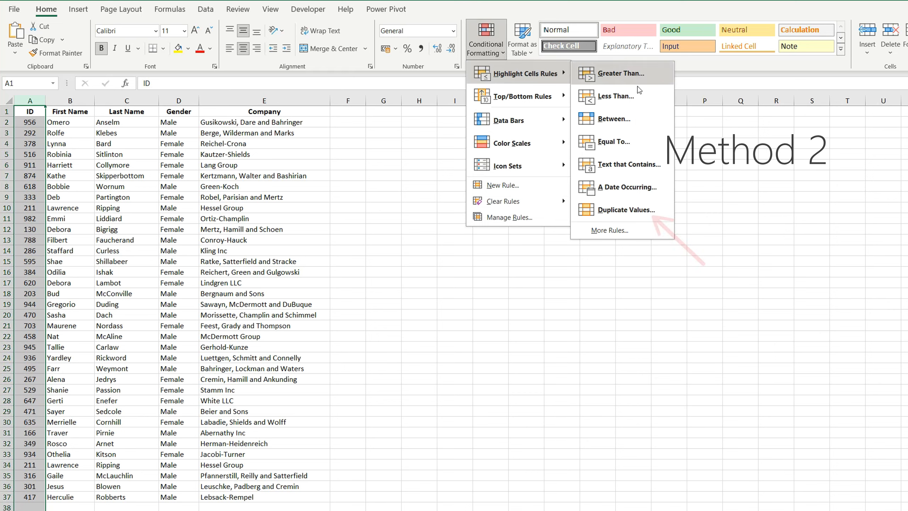
click(660, 209)
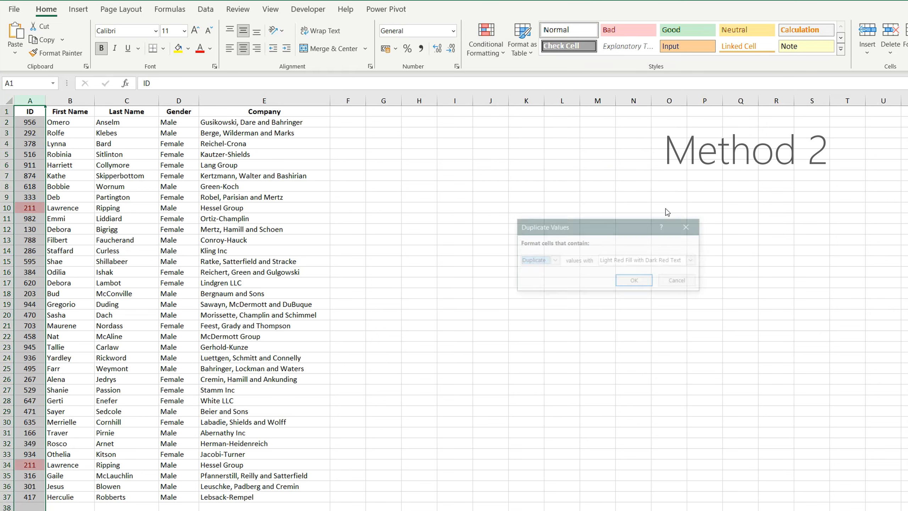
- Give the duplicate IDs a custom format with a dark red fill and bold white text, and apply the rule
click(693, 260)
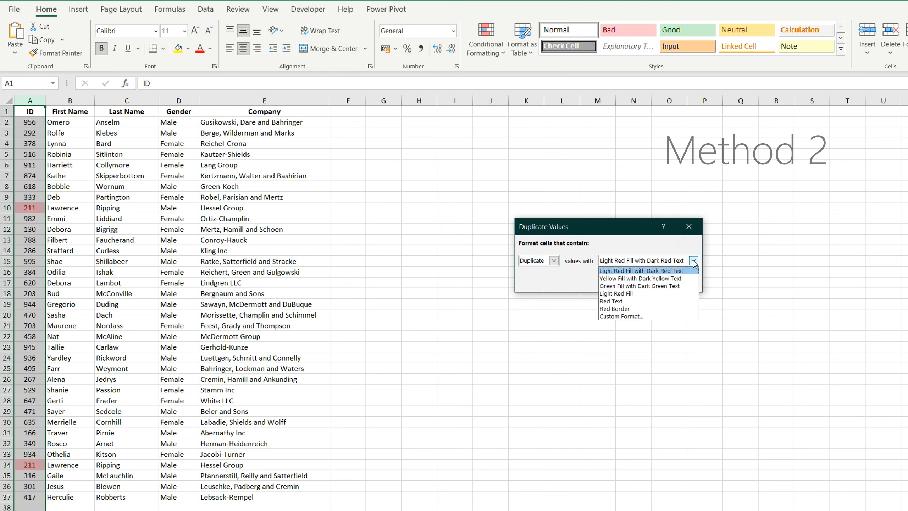
click(674, 316)
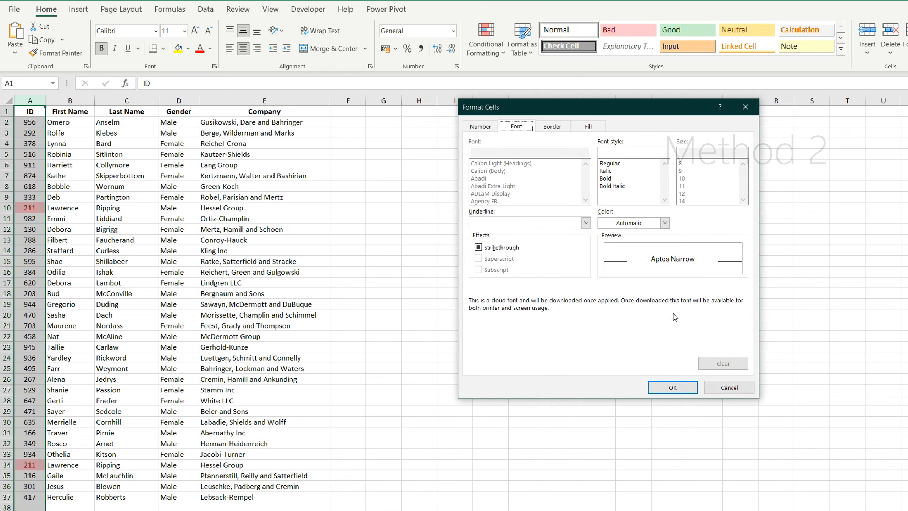
click(594, 127)
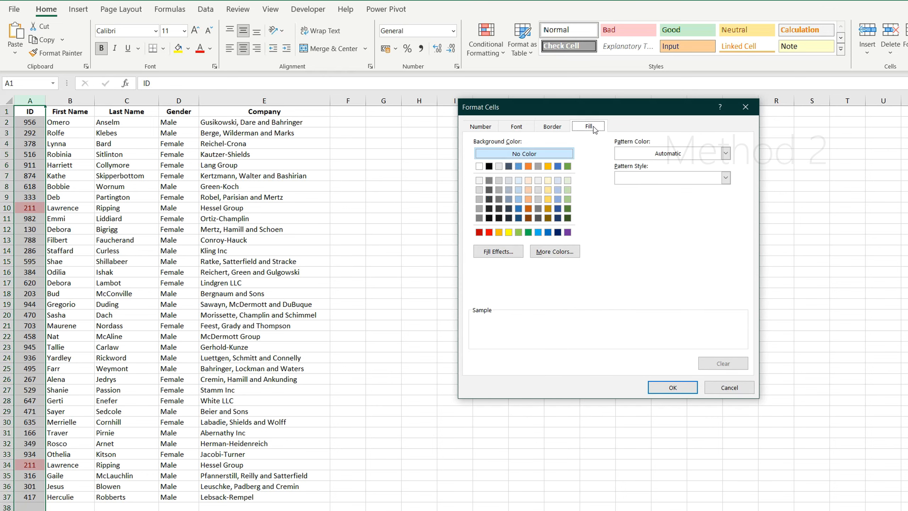
click(479, 231)
click(517, 127)
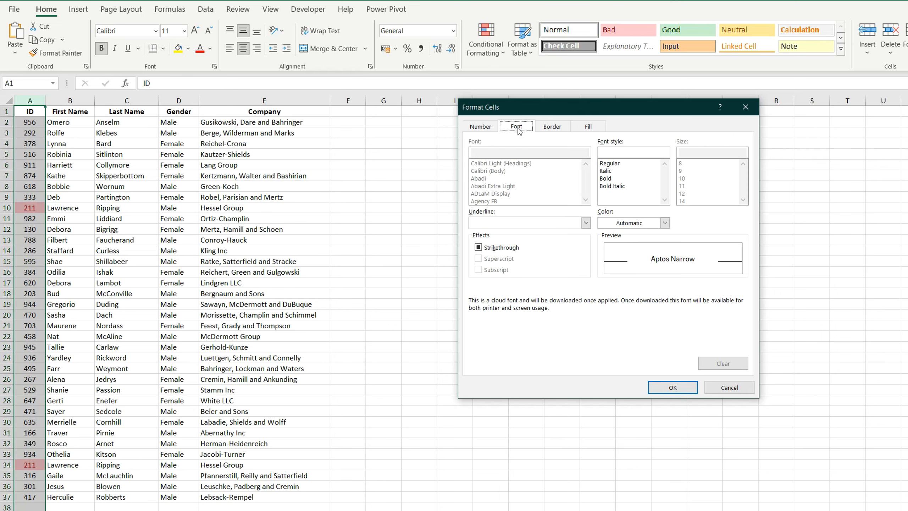
click(649, 223)
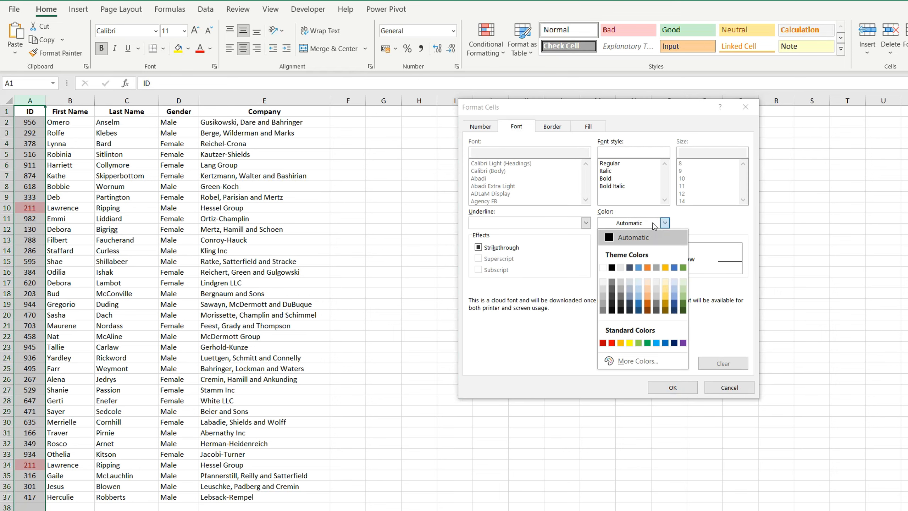
click(605, 268)
click(608, 179)
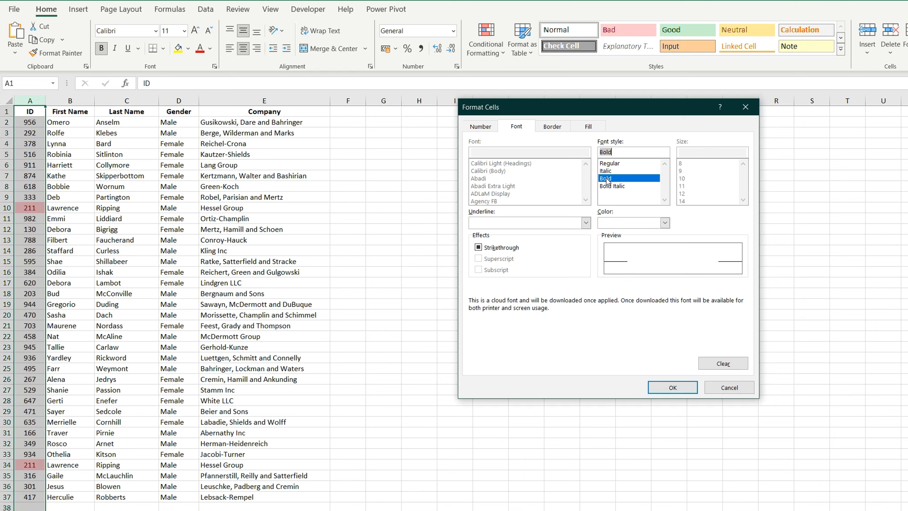
click(662, 390)
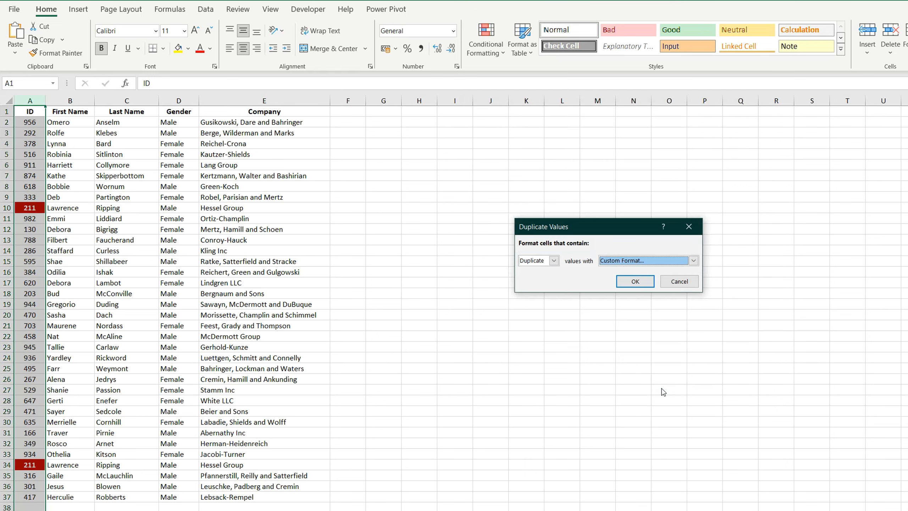
click(635, 282)
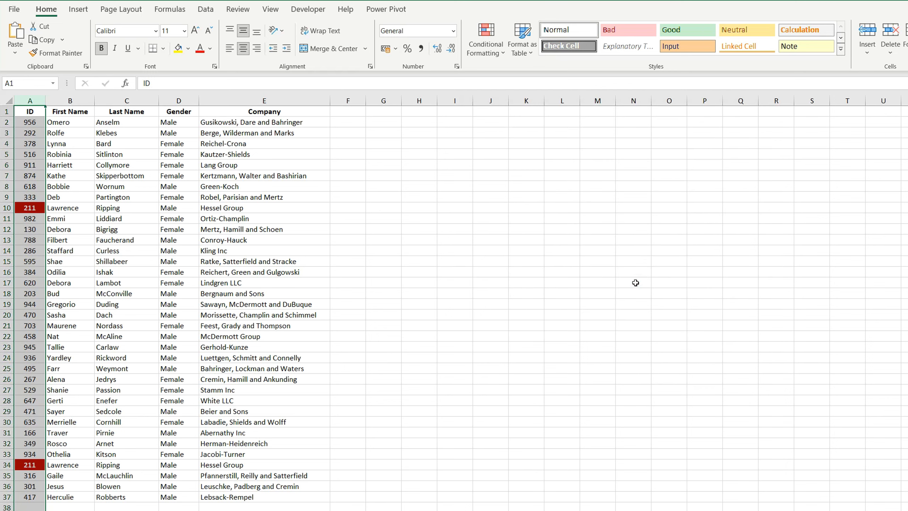
click(635, 283)
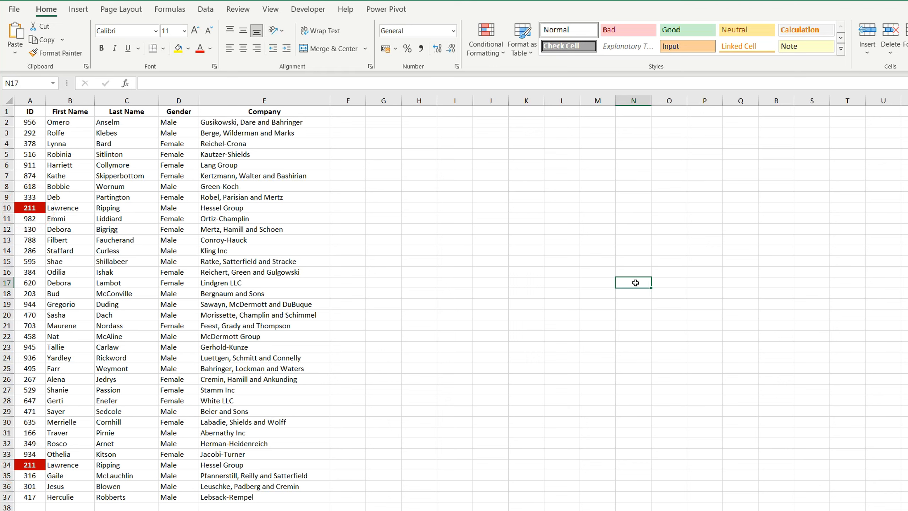
- Delete the first highlighted duplicate record, cells A10:E10, shifting the cells below up
drag(40, 208, 273, 207)
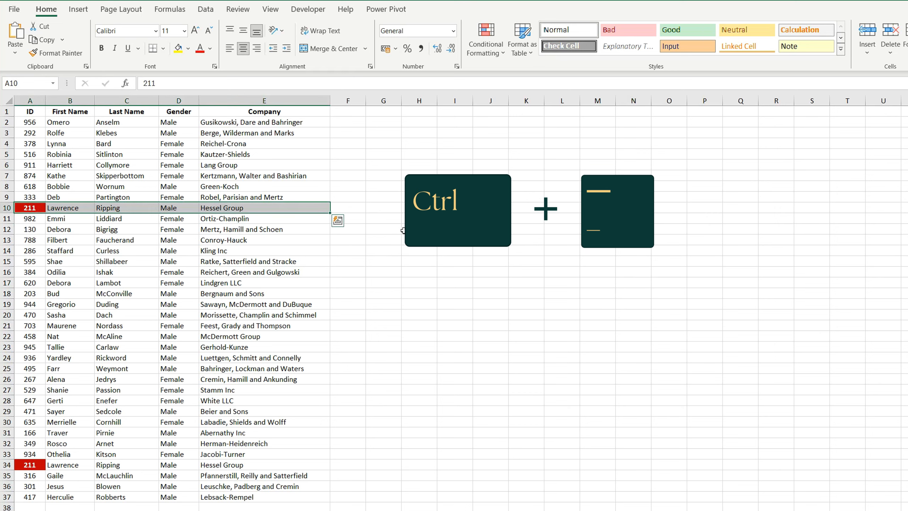
key(ctrl+minus)
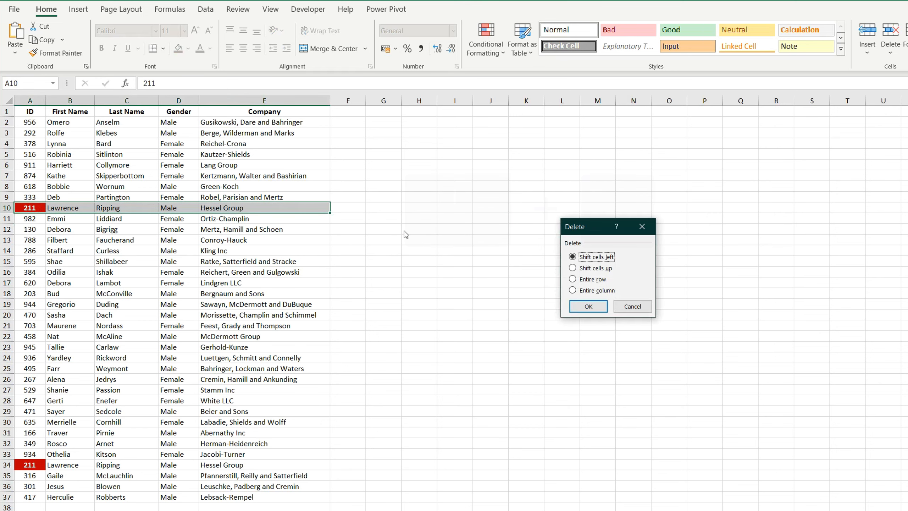
click(572, 267)
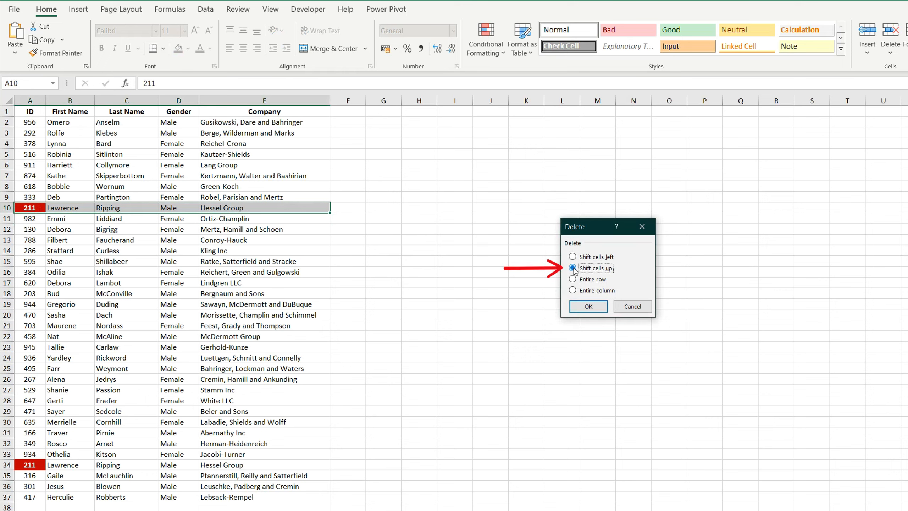
click(574, 307)
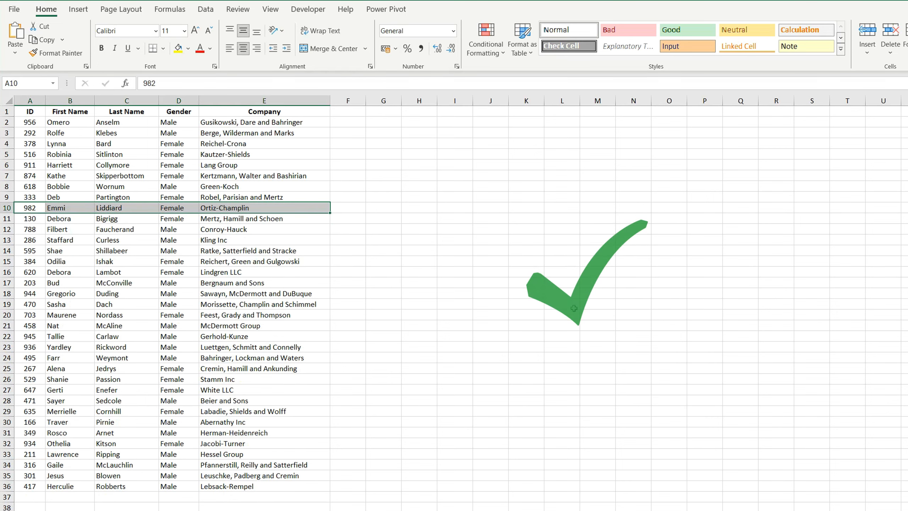
click(573, 307)
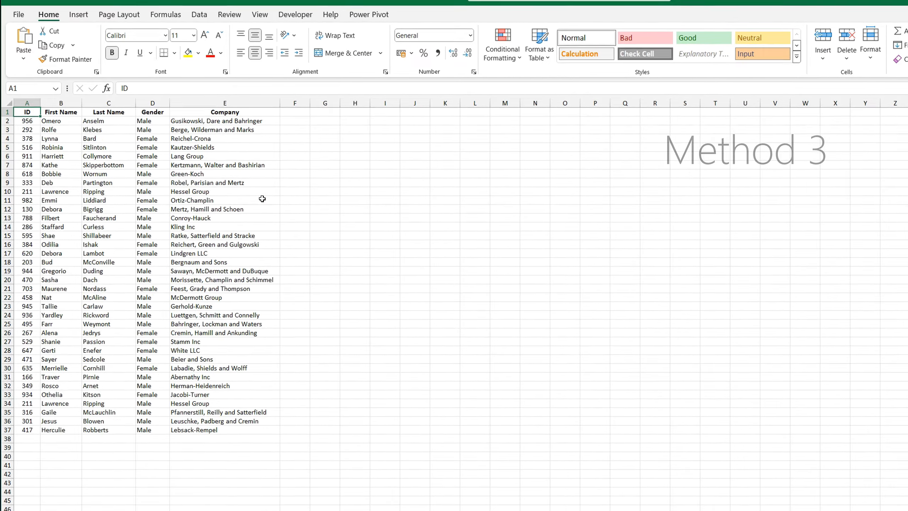
- Enter a UNIQUE formula in cell H1 that covers the full table range A1:E37
click(348, 111)
text(=uniq)
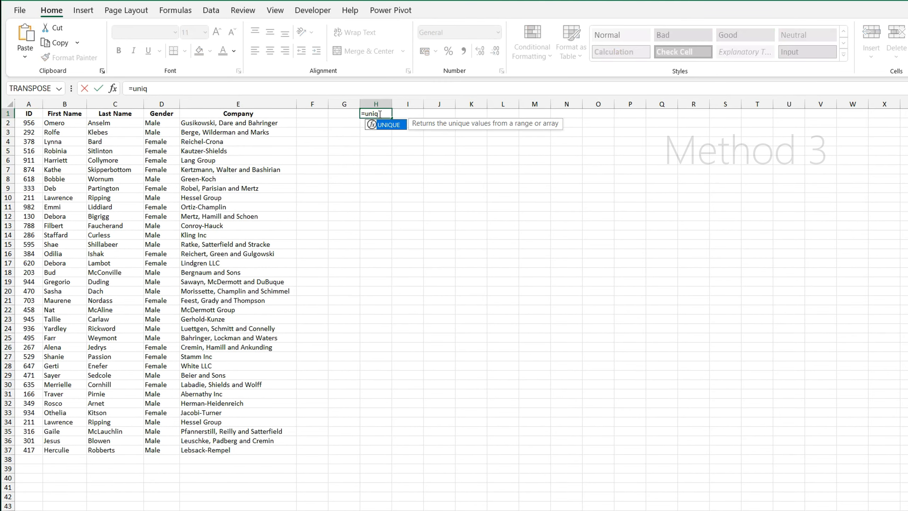
key(Tab)
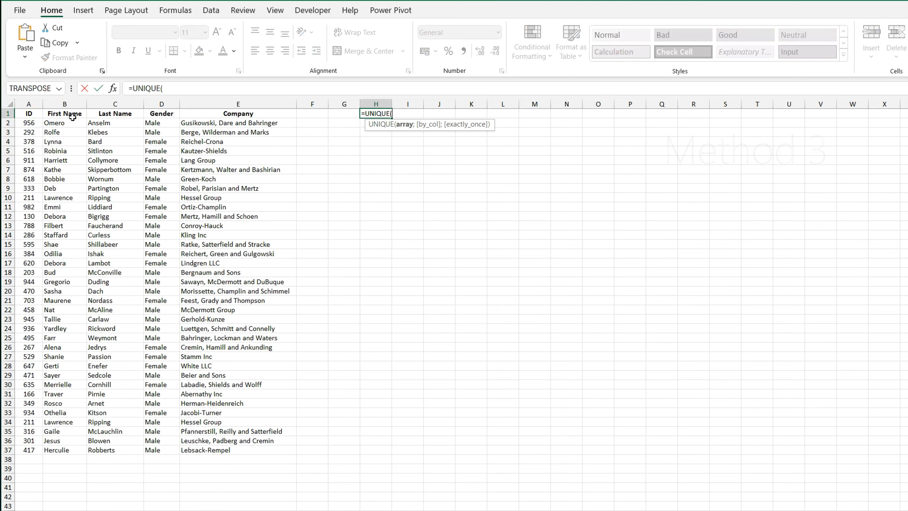
mouse_move(39, 115)
mouse_down()
mouse_move(86, 158)
mouse_move(185, 346)
mouse_move(252, 436)
mouse_move(234, 451)
mouse_up()
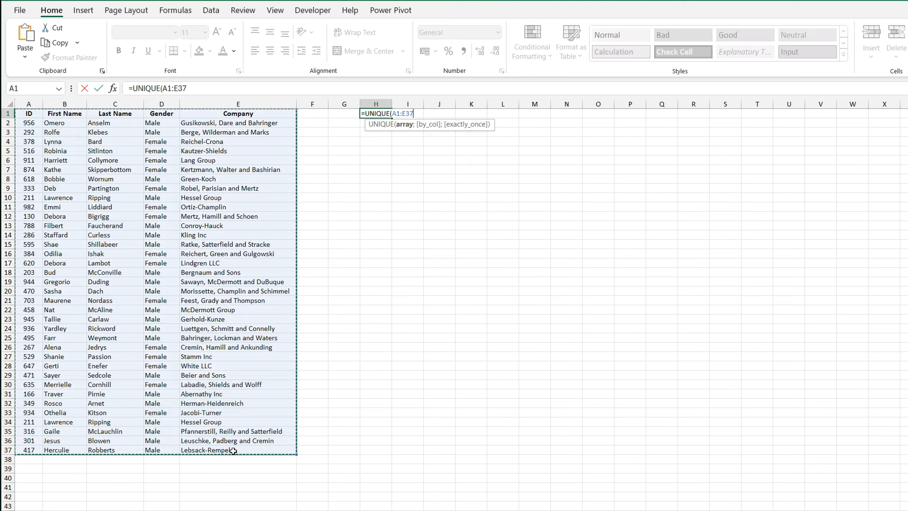
key(Return)
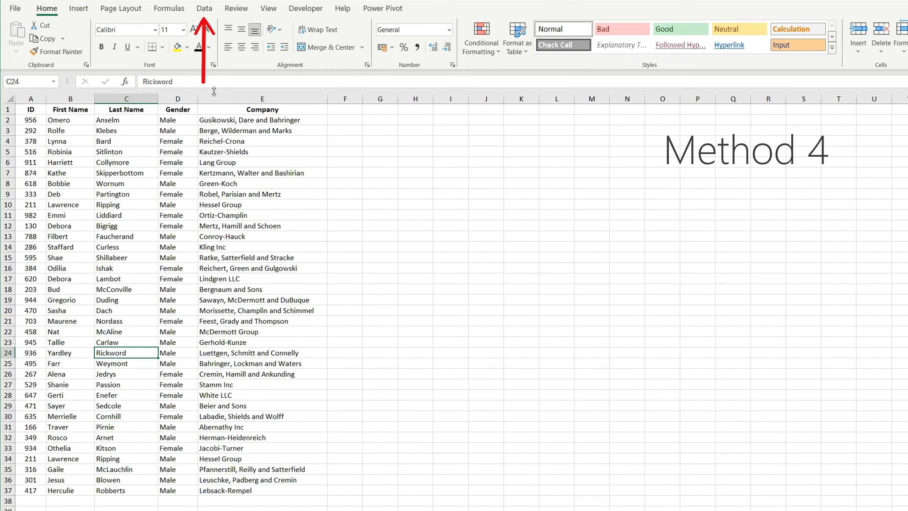
- Use an Advanced Filter on $A$1:$E$37 to copy unique records only to another location starting at cell I1
click(209, 9)
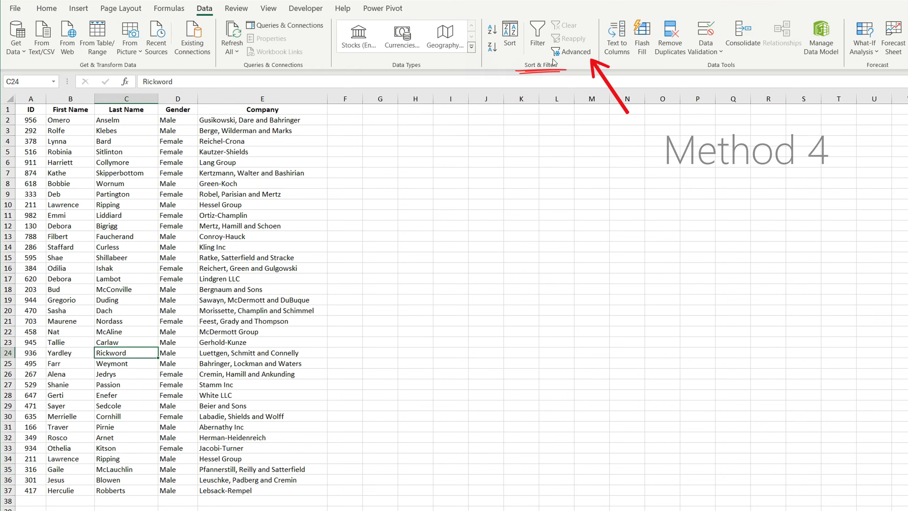
click(575, 52)
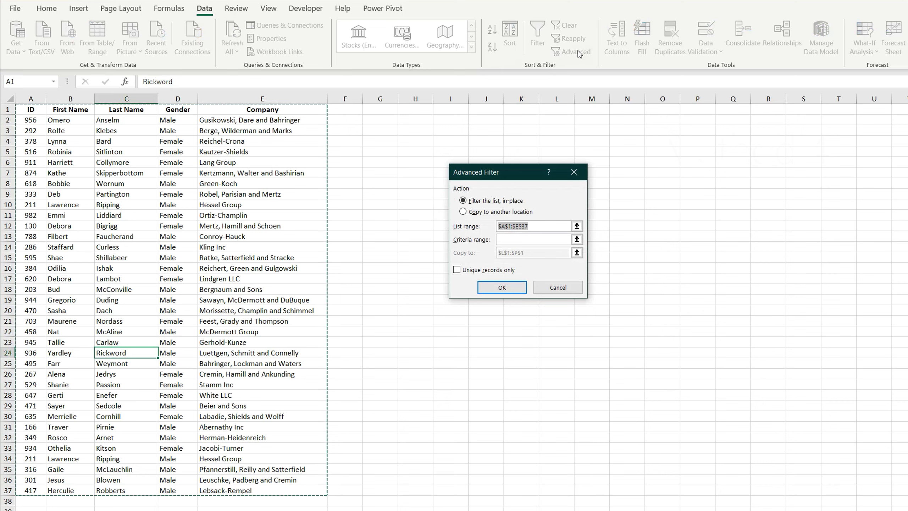
click(463, 211)
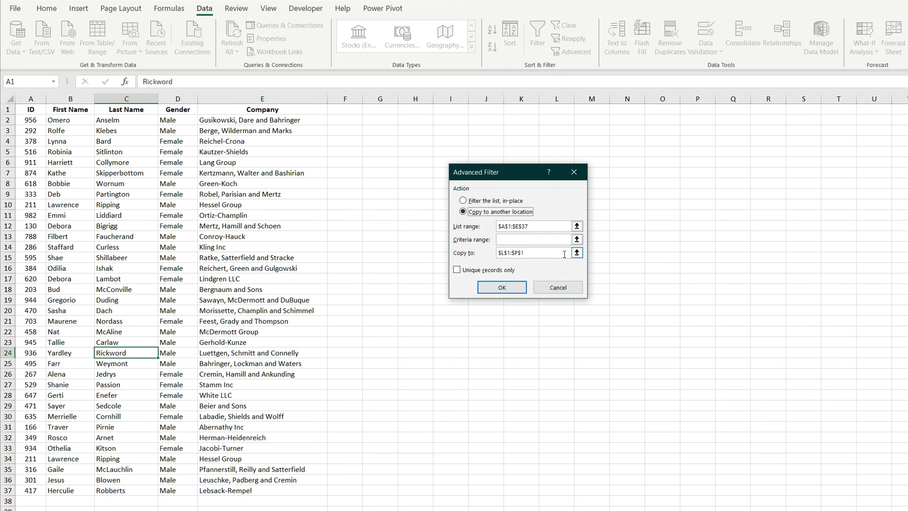
click(576, 253)
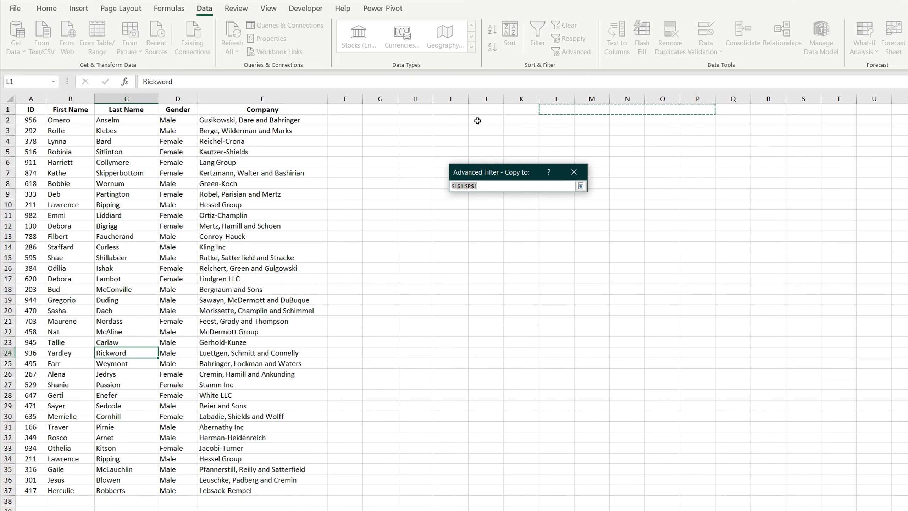
click(454, 105)
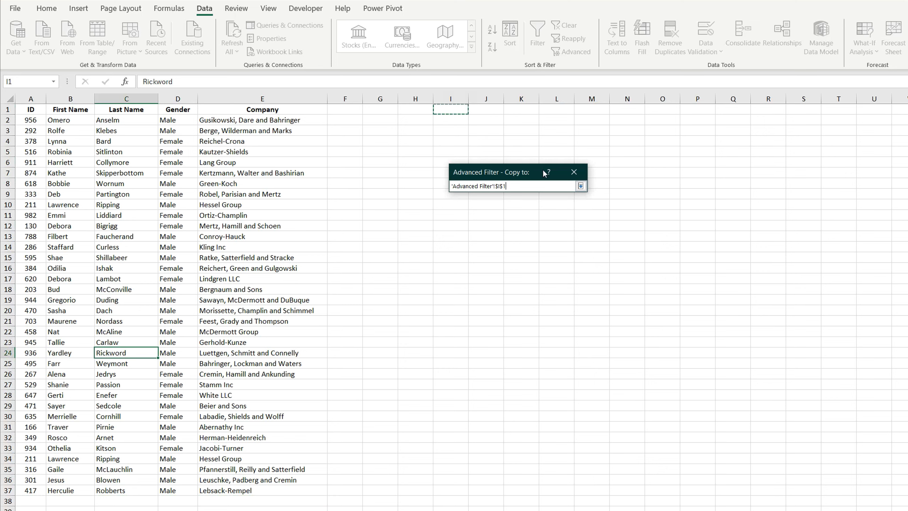
click(580, 186)
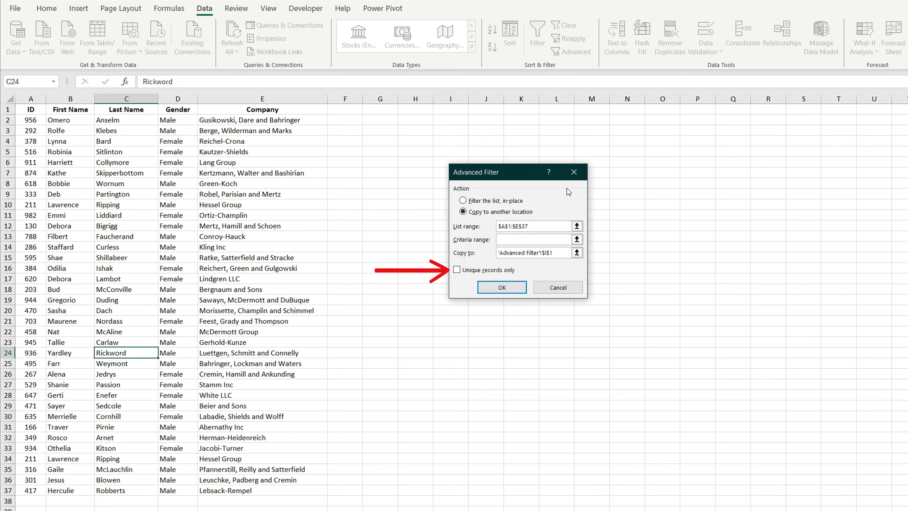
click(457, 270)
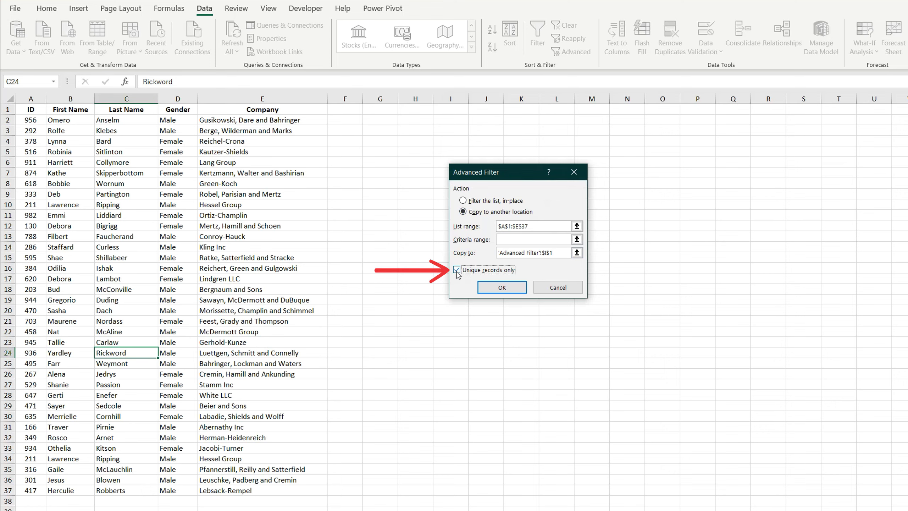
click(496, 285)
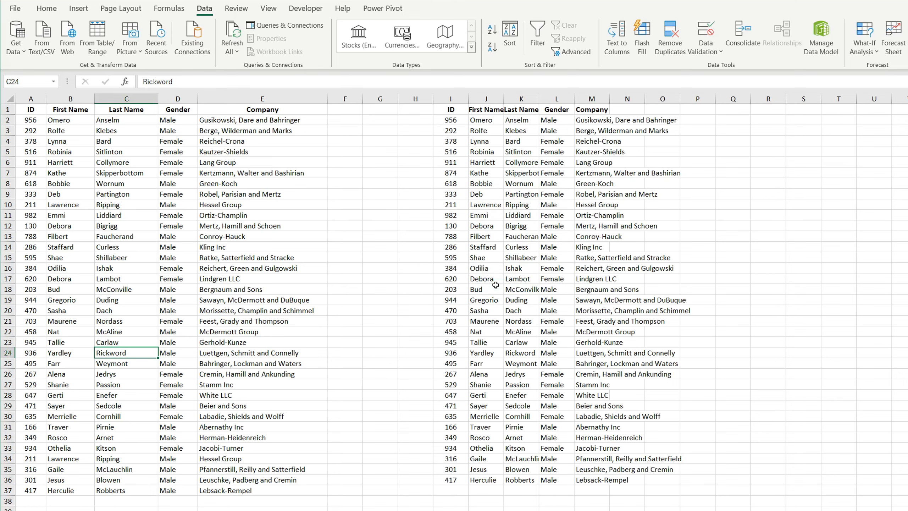